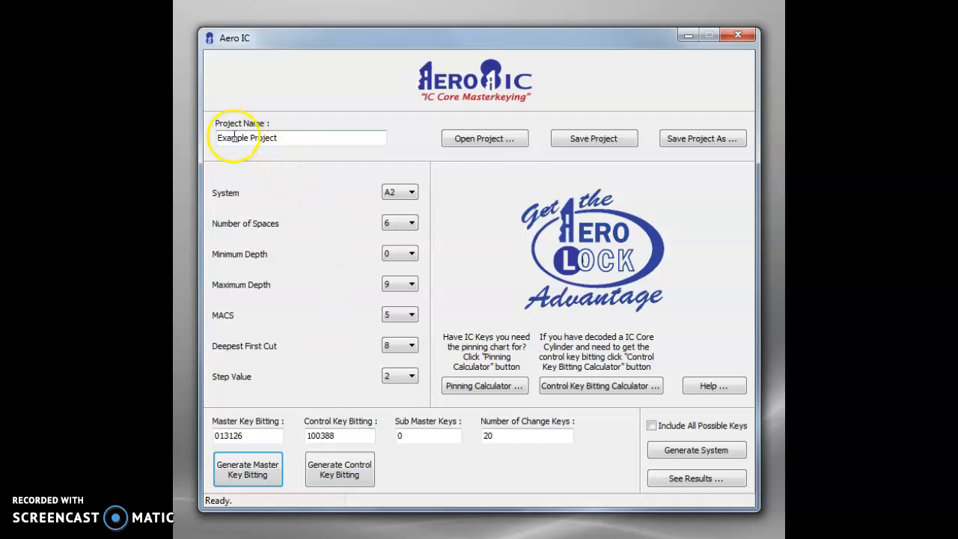
View the saved Aero IC project files in the Save Project As dialog and close it without saving
left_click(699, 140)
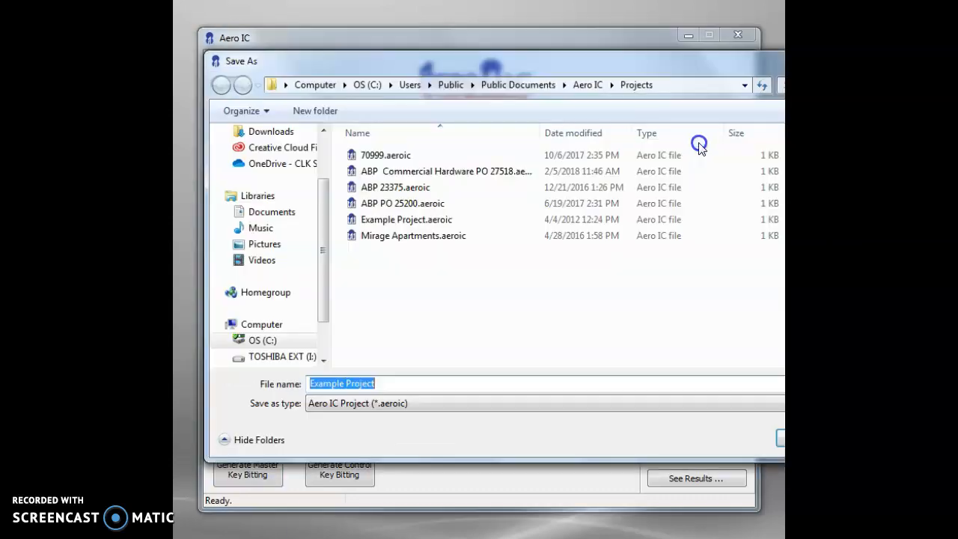
key("Escape")
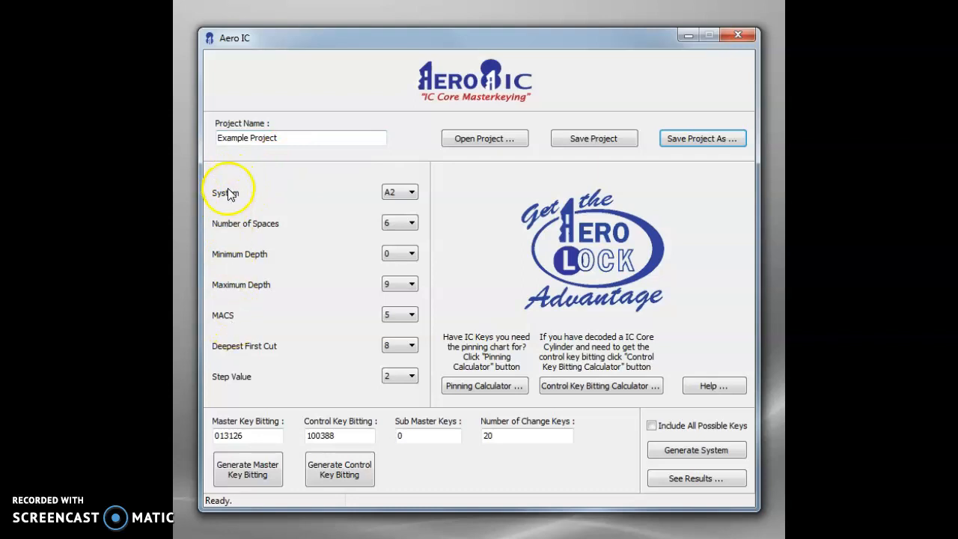
Set the system to A2 and check the choices for the number of spaces
left_click(403, 192)
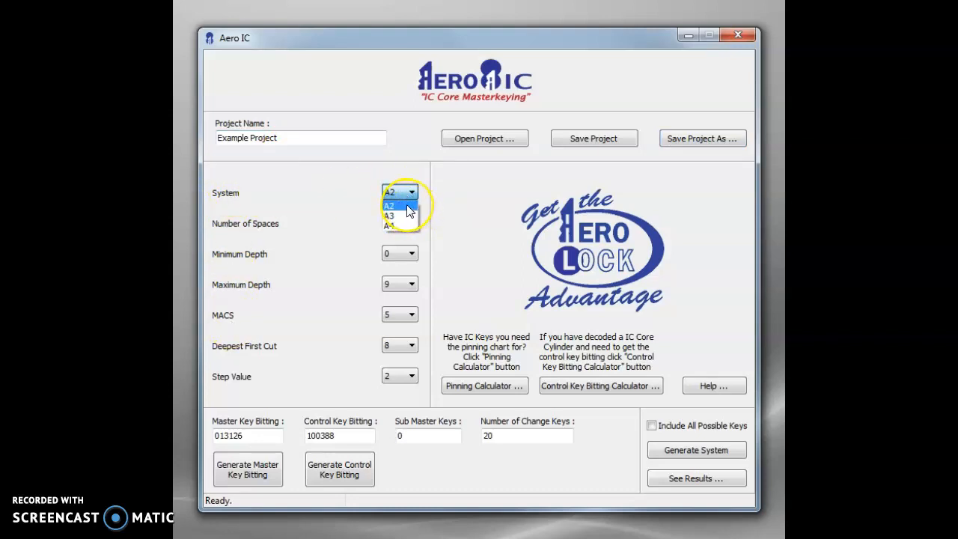
left_click(407, 205)
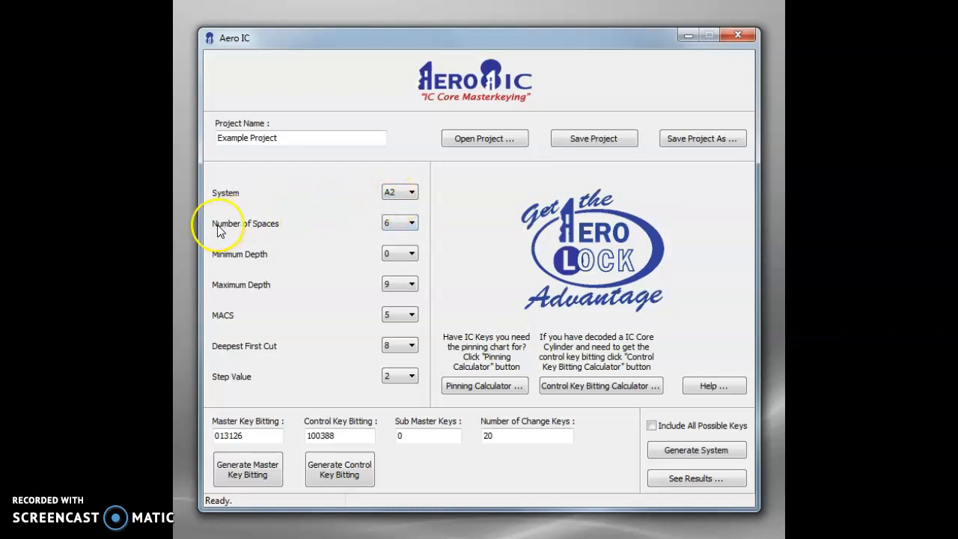
left_click(392, 222)
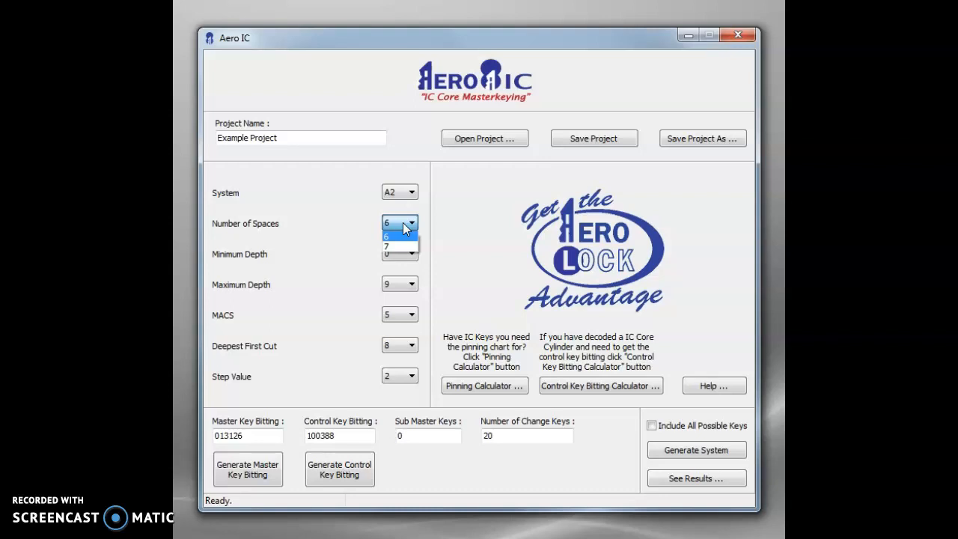
left_click(404, 222)
Switch the system to A3 and back to A2
left_click(400, 192)
left_click(400, 215)
left_click(402, 195)
left_click(401, 205)
left_click(390, 222)
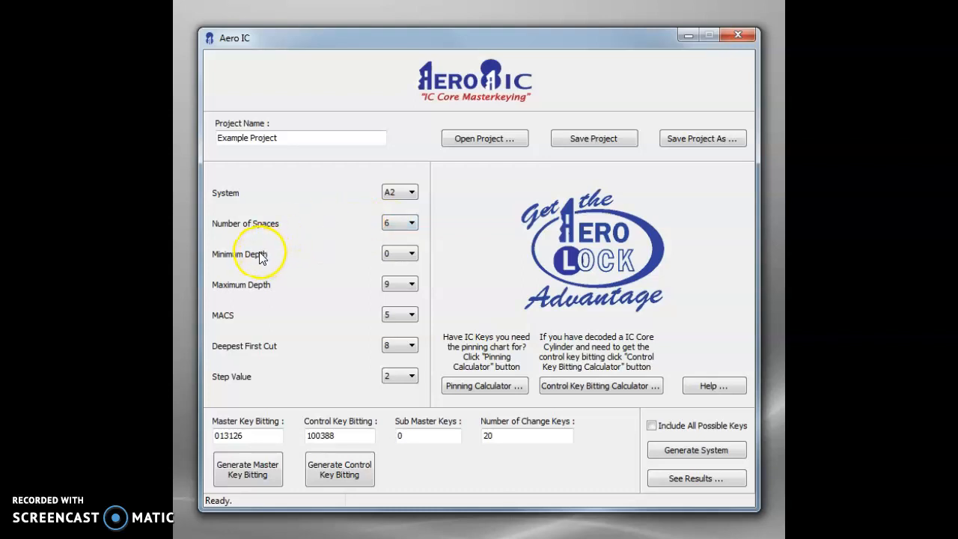
Check the minimum depth and maximum depth settings
left_click(411, 254)
left_click(409, 254)
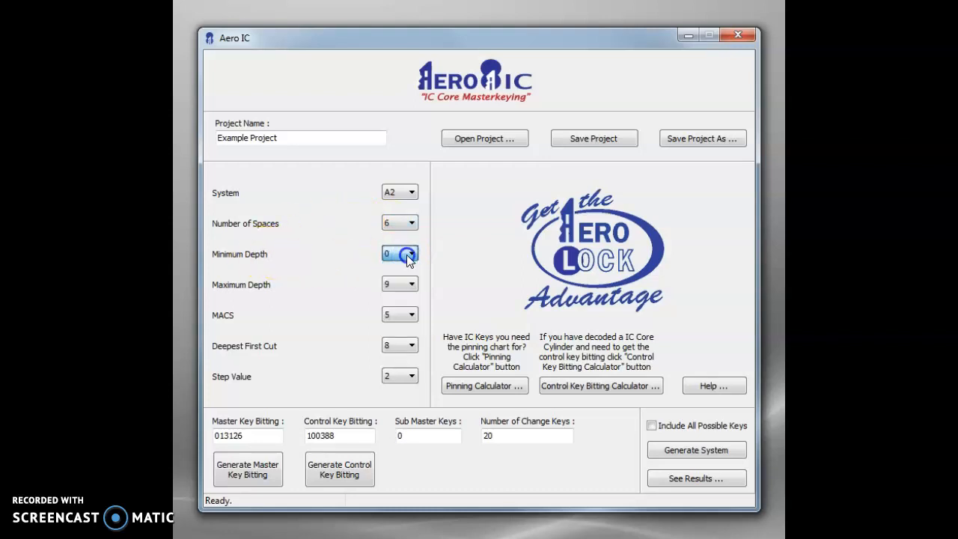
left_click(408, 285)
left_click(409, 285)
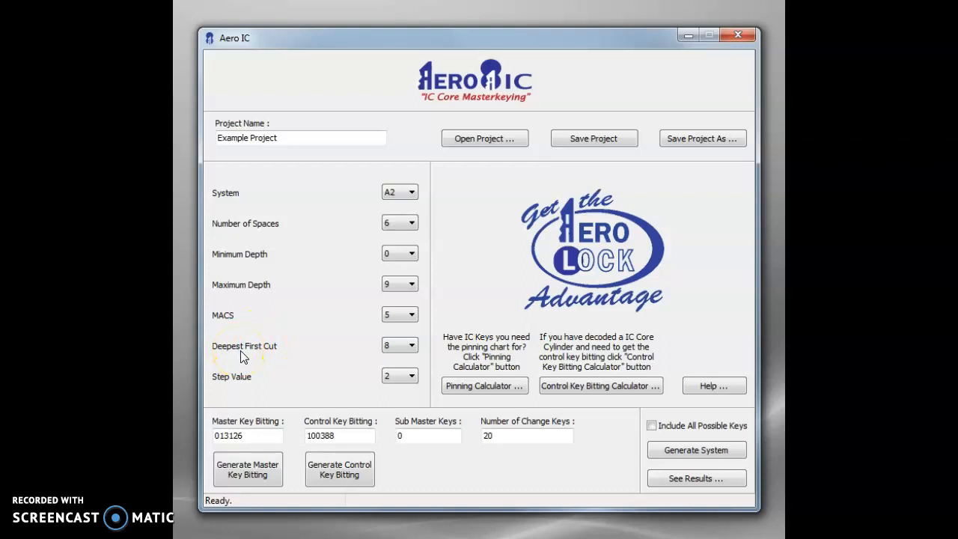
Set the deepest first cut to 8 and the step value to 2
left_click(400, 346)
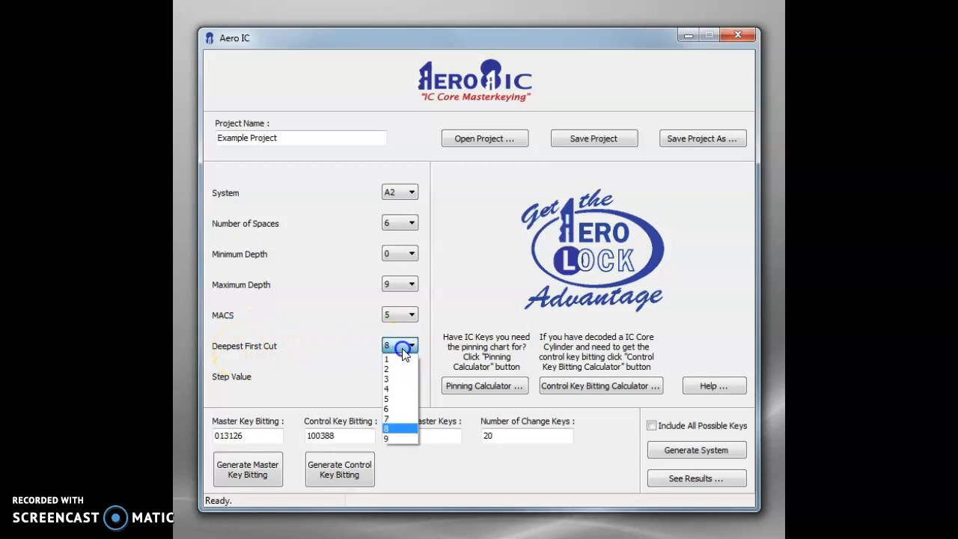
left_click(399, 430)
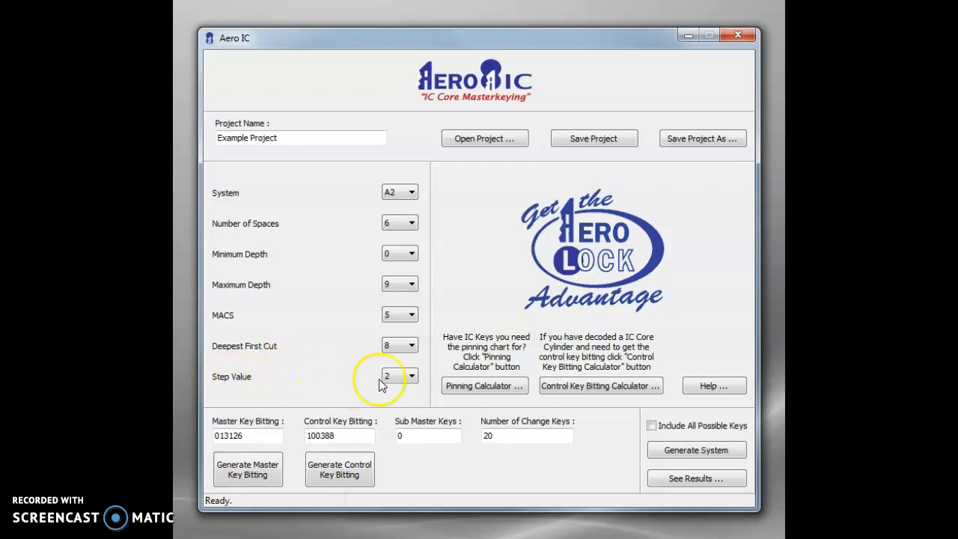
left_click(401, 376)
left_click(397, 389)
Generate random master key and control key bittings several times, finishing with a new pair for the project
left_click(244, 479)
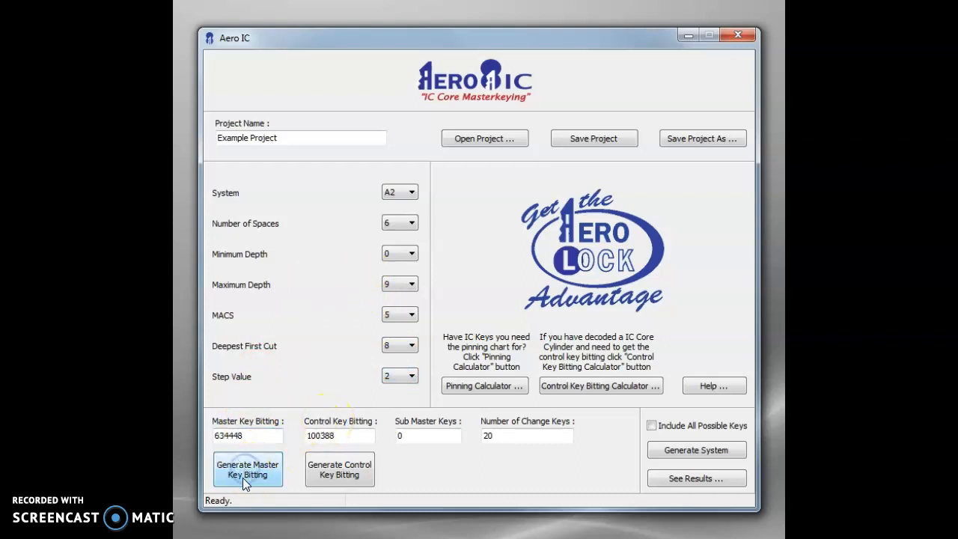
left_click(333, 475)
left_click(333, 475)
left_click(333, 474)
left_click(332, 473)
left_click(272, 471)
left_click(337, 472)
left_click(266, 472)
left_click(332, 472)
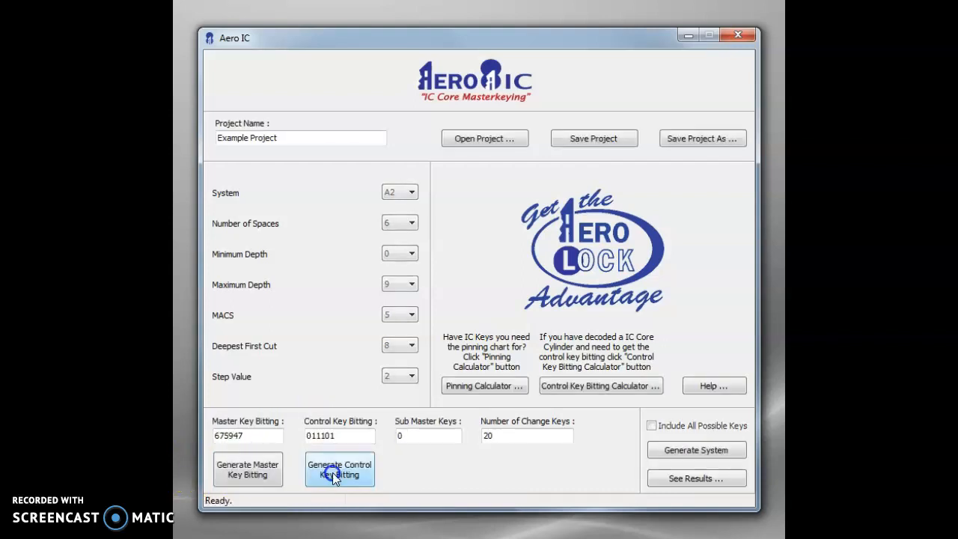
left_click(274, 471)
left_click(335, 473)
left_click(253, 472)
left_click(336, 476)
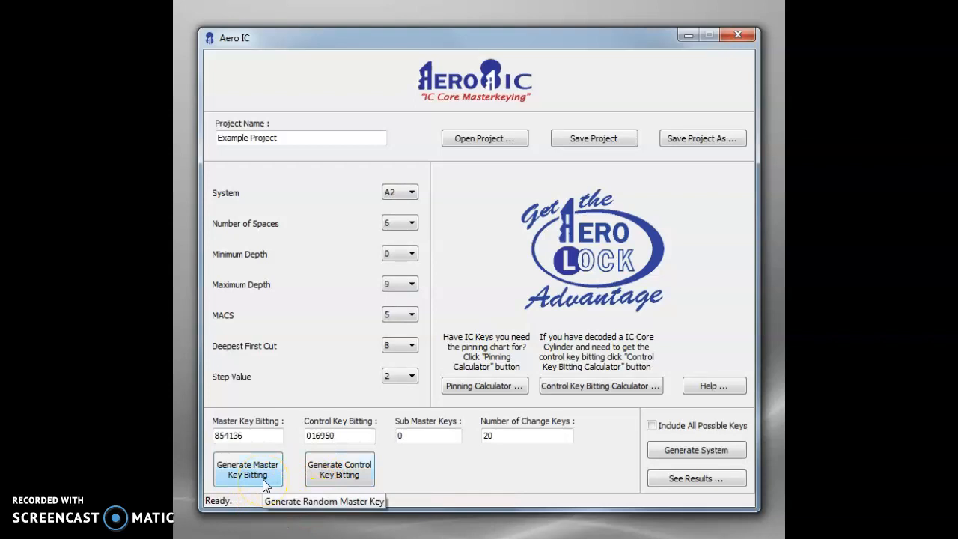
Generate the system with 20 change keys, review the pinning results through the last key, and close them
left_click(246, 436)
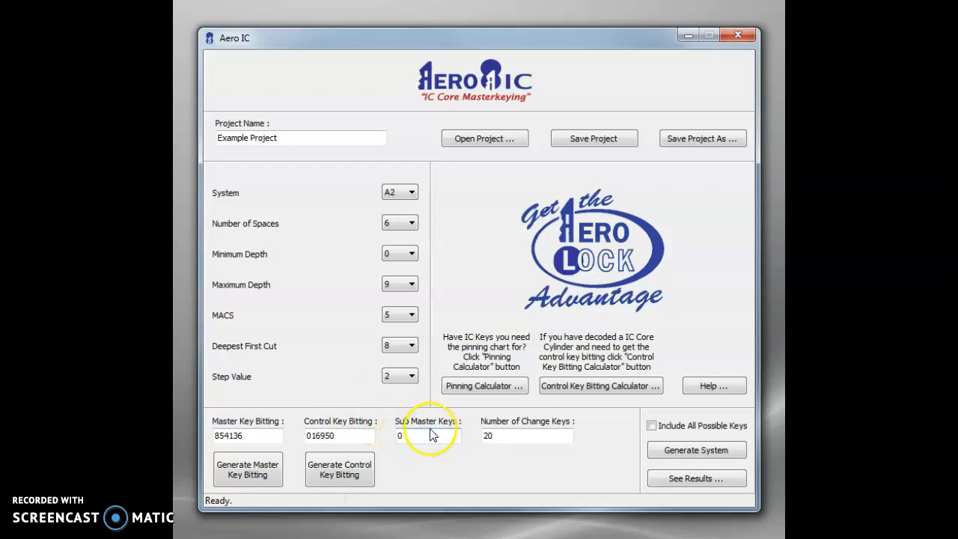
left_click(494, 436)
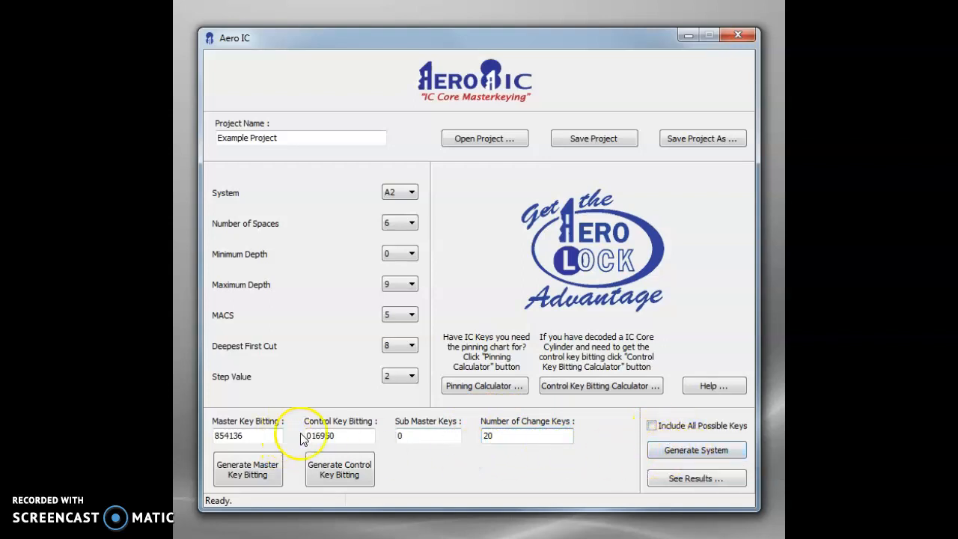
left_click(681, 454)
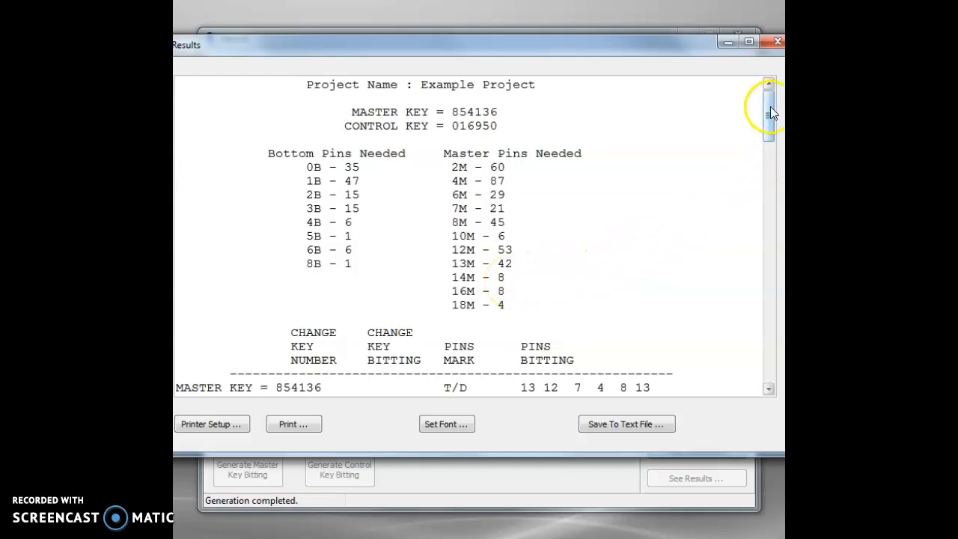
left_click_drag(770, 106, 741, 348)
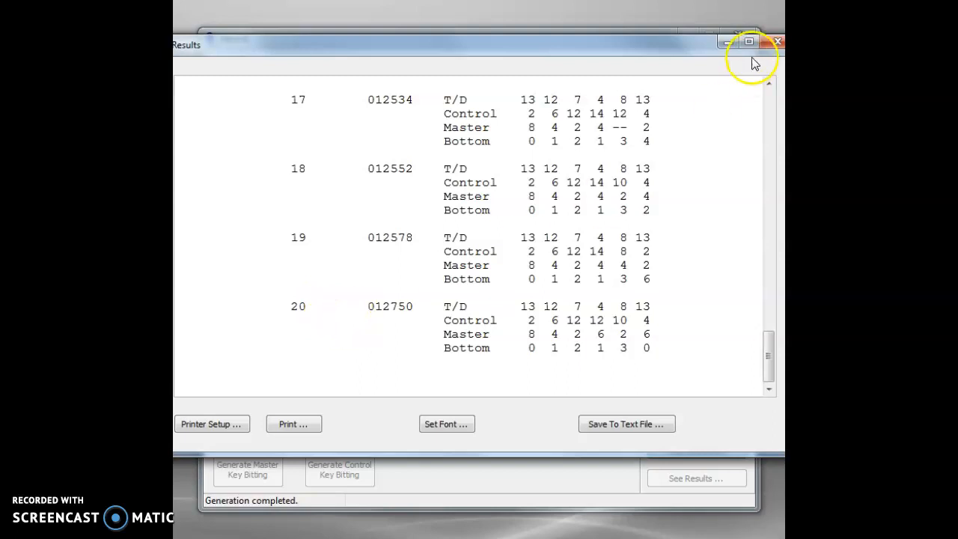
left_click(771, 45)
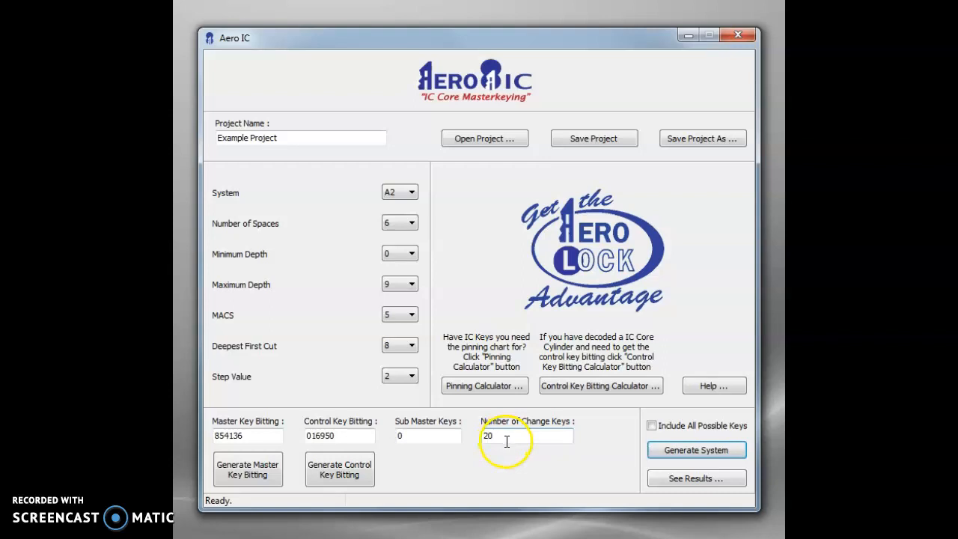
Generate the system with all possible keys included, check the last change key number, and close the results
left_click(652, 429)
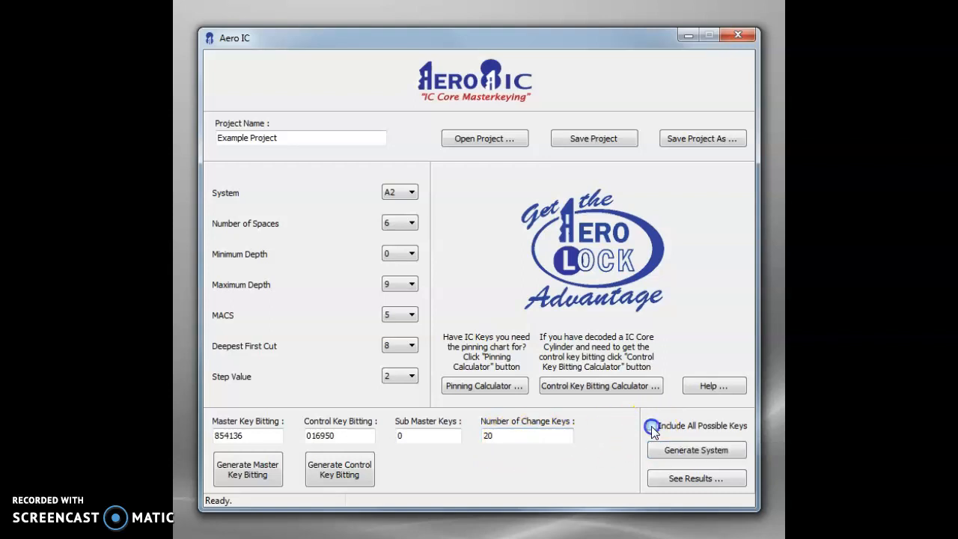
left_click(671, 453)
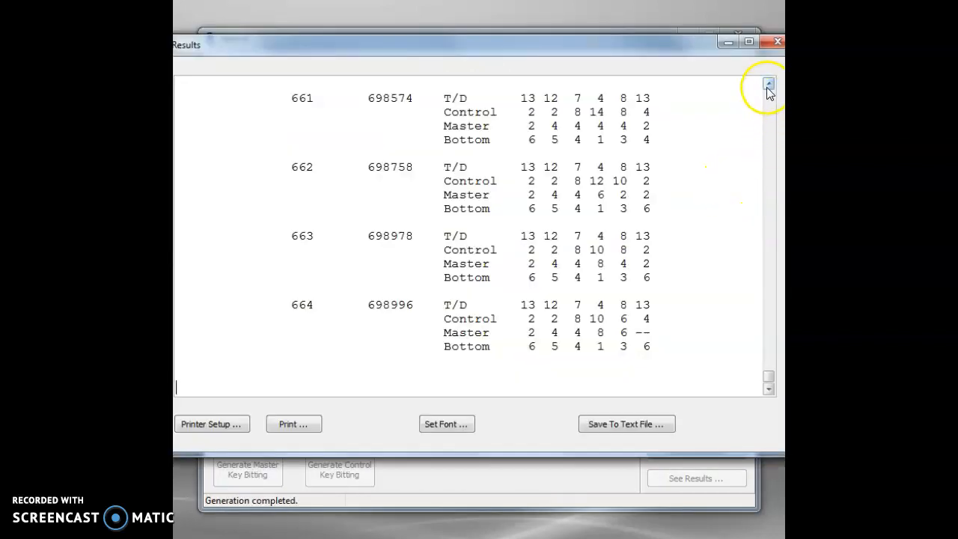
left_click_drag(769, 376, 773, 396)
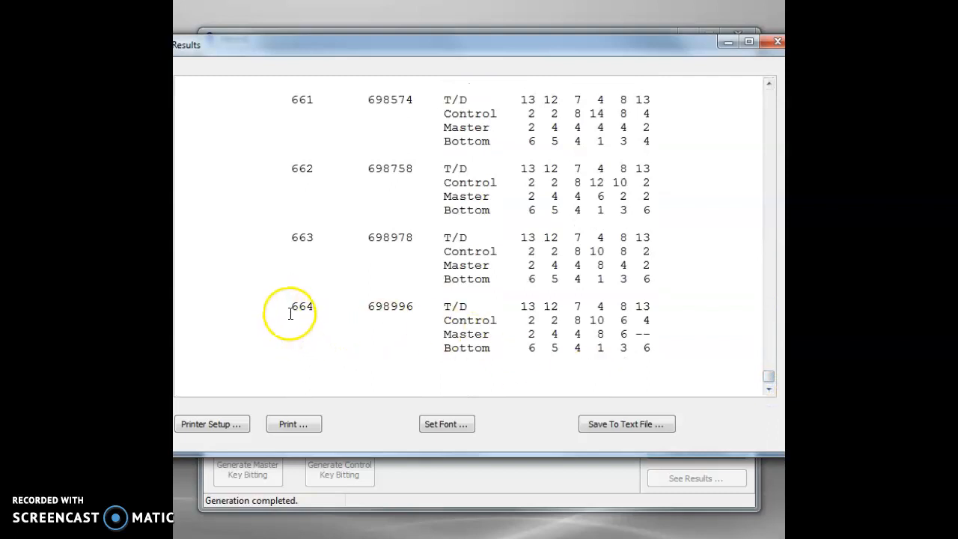
left_click_drag(291, 306, 311, 309)
left_click_drag(635, 49, 626, 52)
left_click_drag(283, 309, 319, 309)
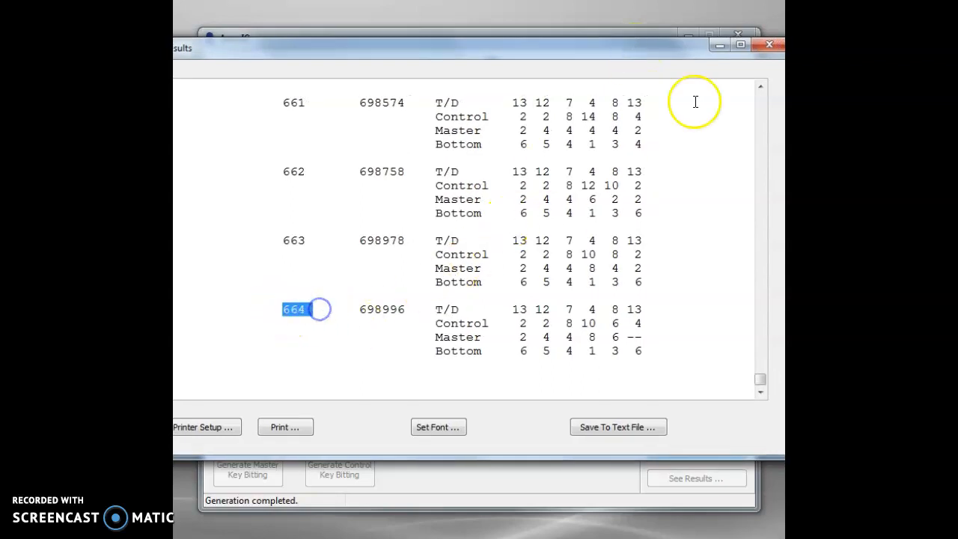
left_click(767, 46)
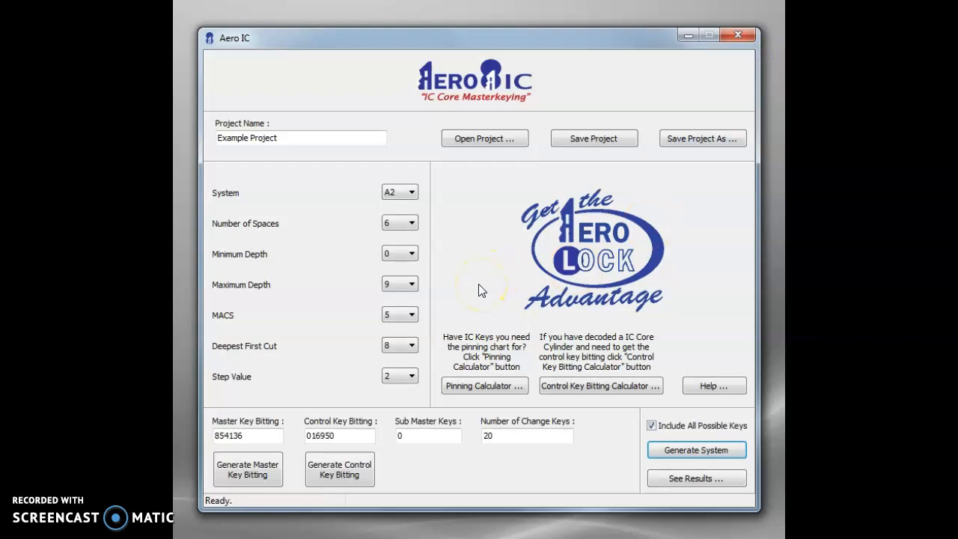
In the Pinning Calculator, enter control key bitting 016950 and master key bitting 854136
left_click(464, 388)
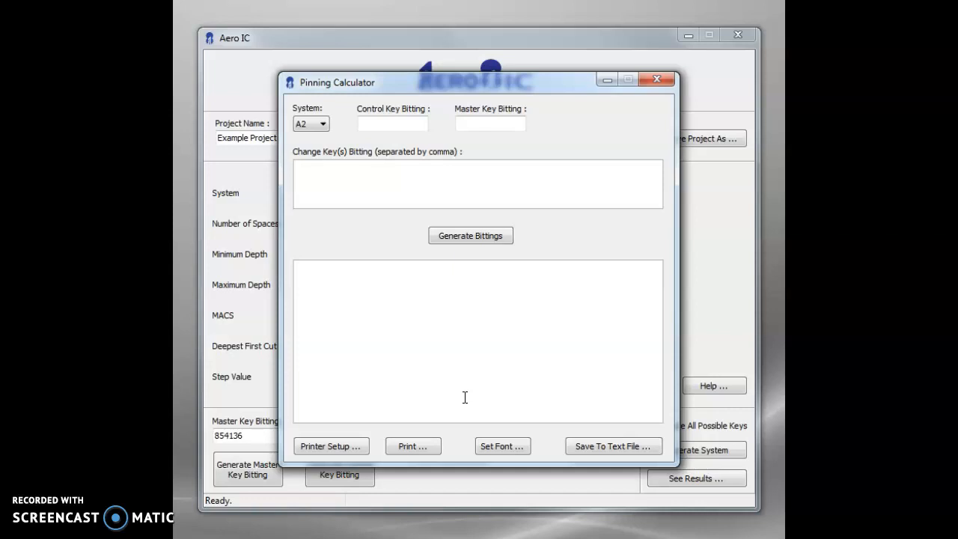
left_click_drag(522, 89, 528, 30)
left_click(396, 64)
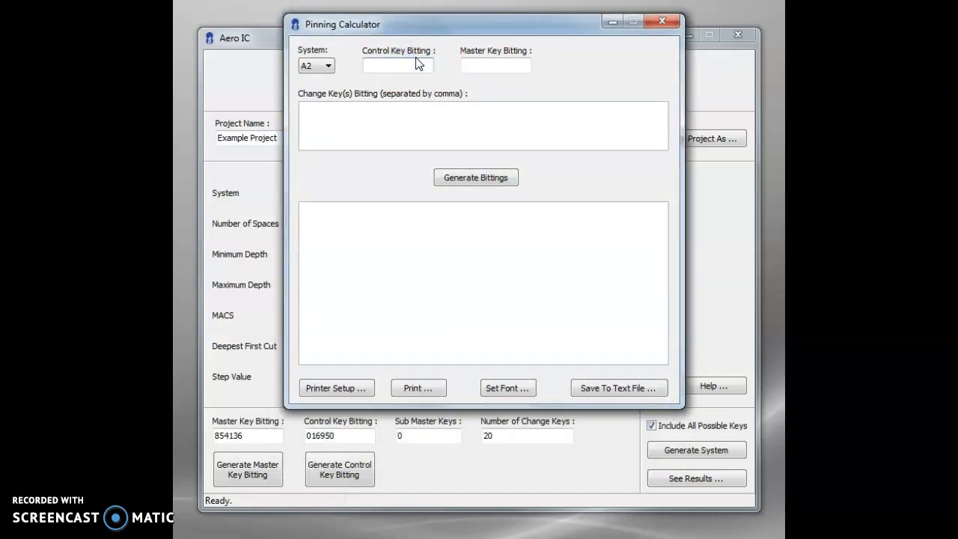
type("854136")
key("BackSpace")
key("BackSpace")
key("BackSpace")
key("BackSpace")
key("BackSpace")
key("BackSpace")
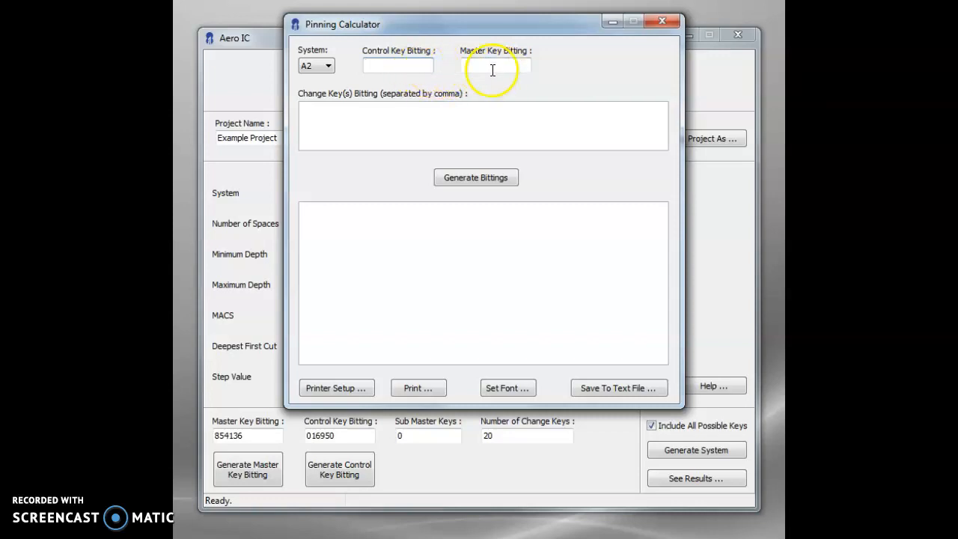
type("016950")
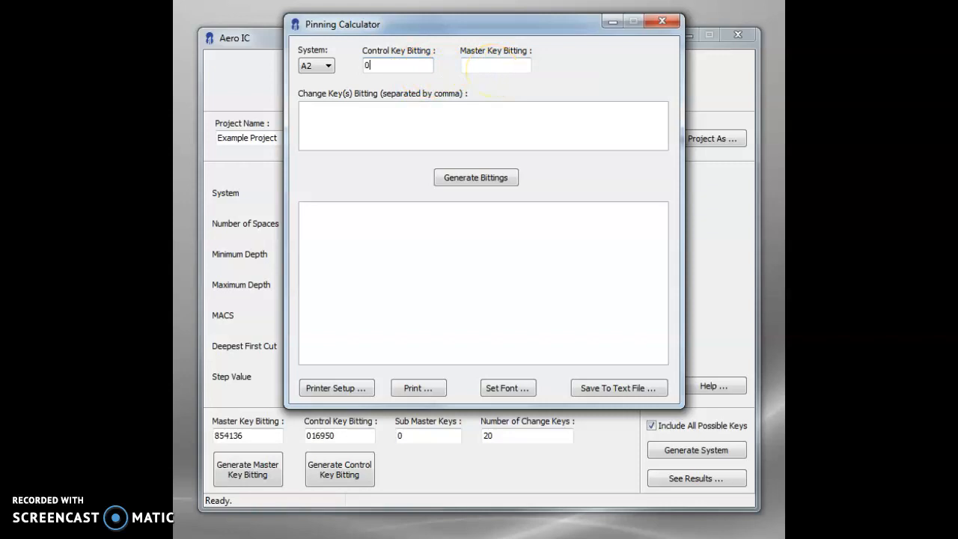
left_click(513, 66)
type("854136")
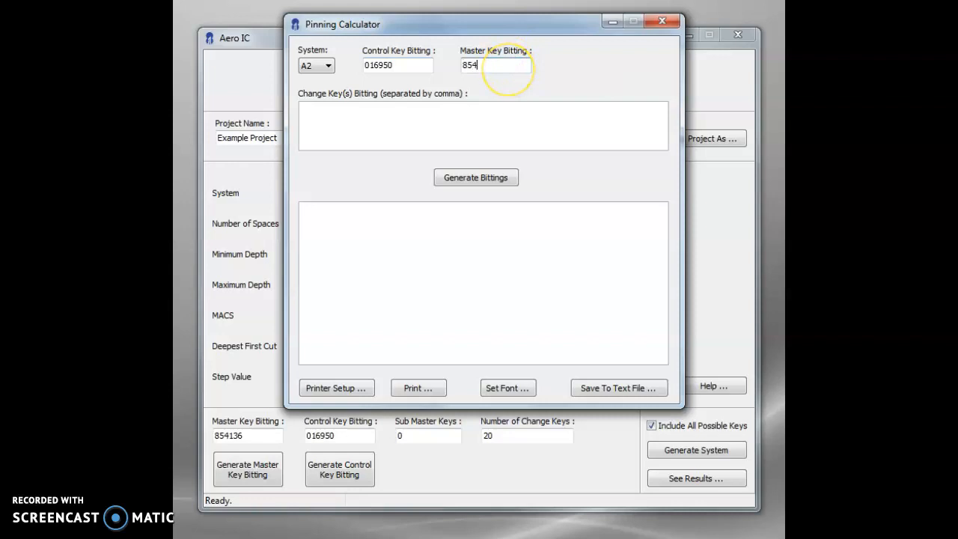
Generate the pinning chart for change key bittings 124512 and 124552, and close the Pinning Calculator
left_click(470, 122)
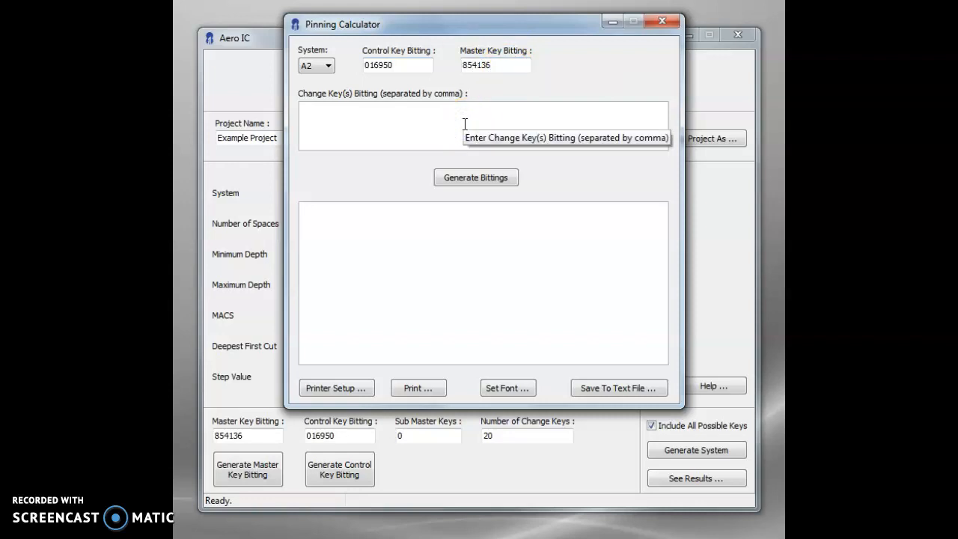
type("124512")
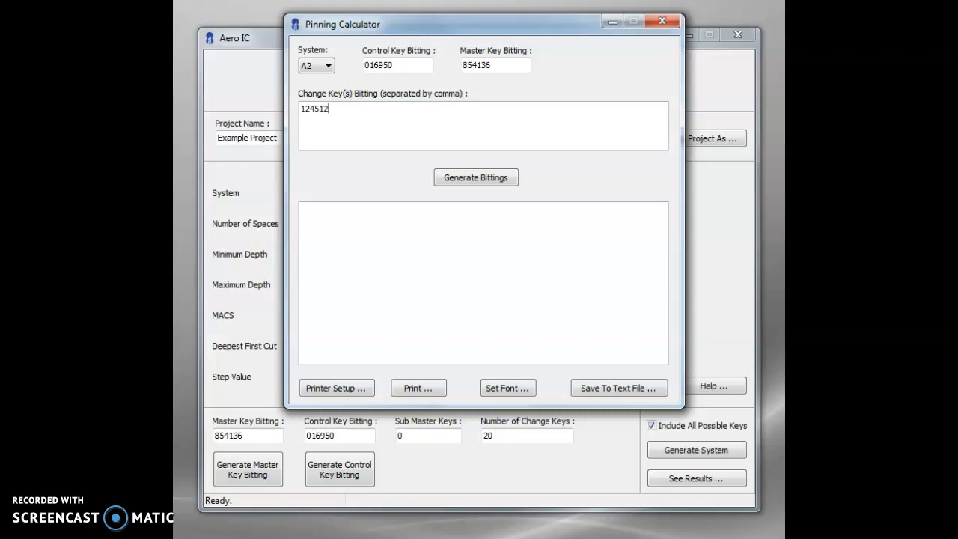
type(",124552")
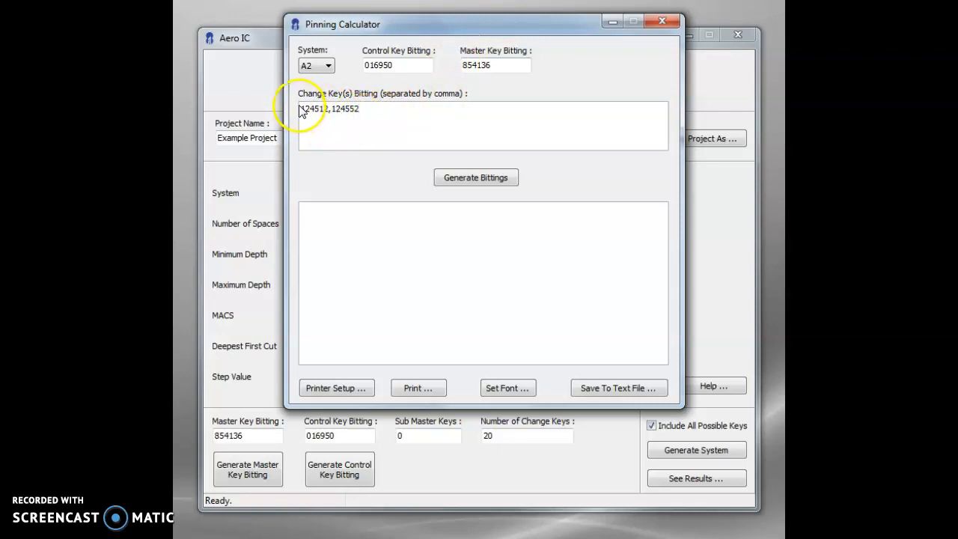
left_click(472, 174)
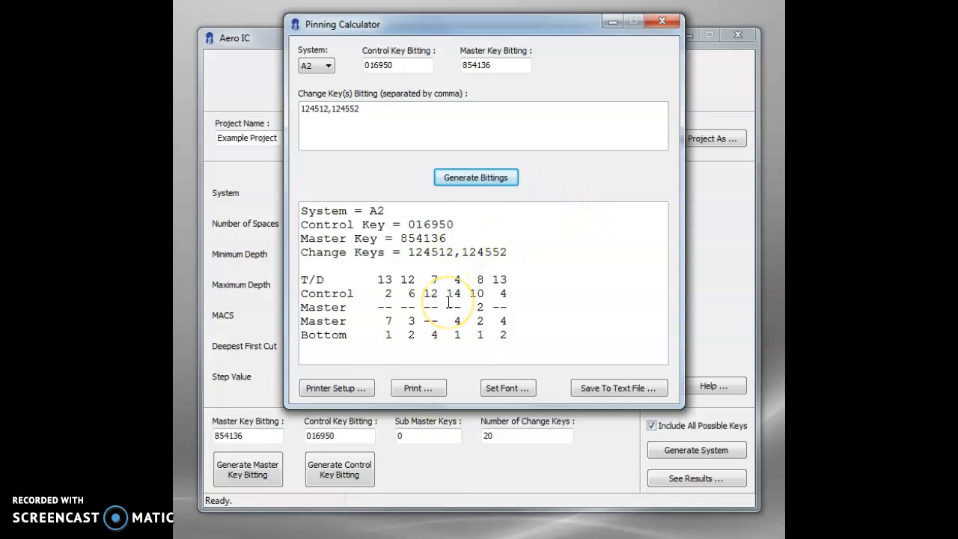
left_click(672, 28)
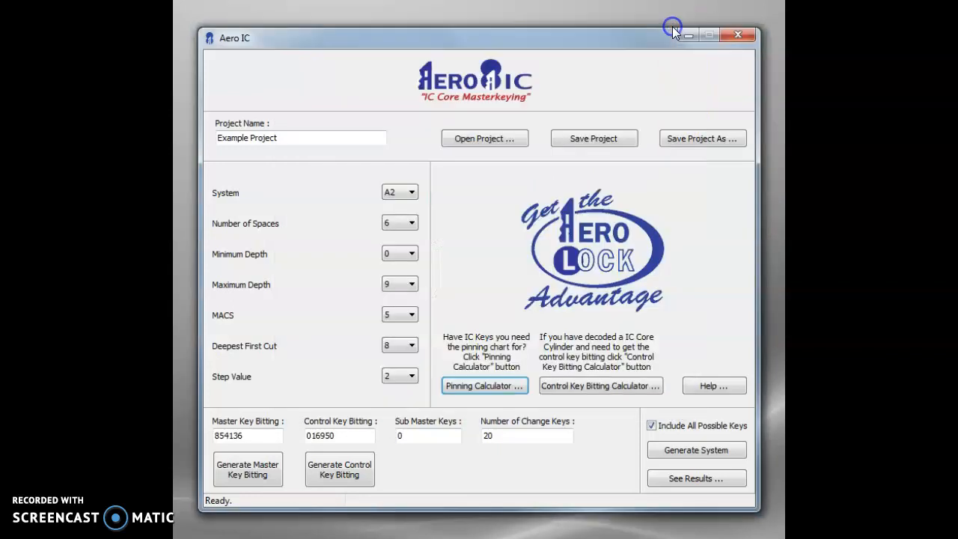
Examine the system choice and top driver pins entry in the Control Key Bitting Calculator, and close it
left_click(579, 389)
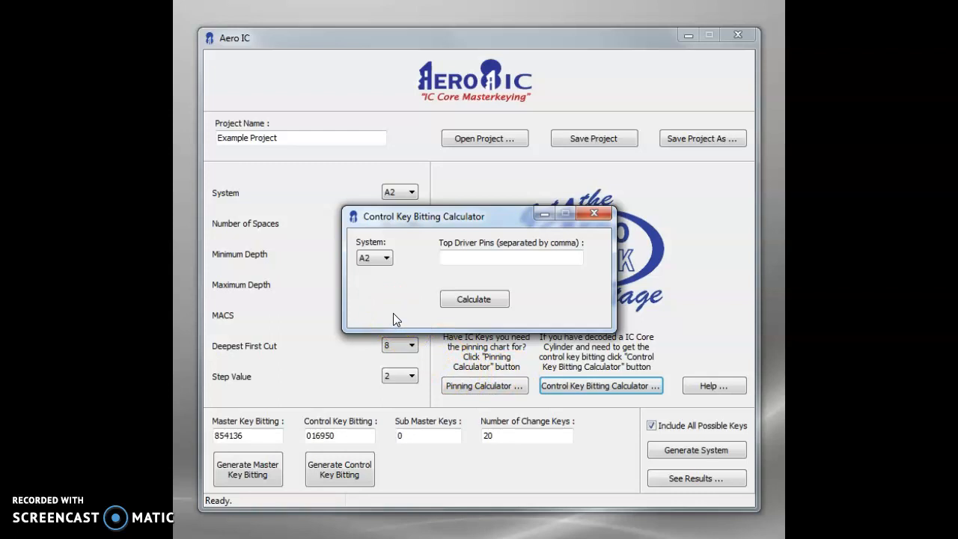
left_click(378, 258)
left_click(465, 261)
left_click(387, 259)
left_click(402, 252)
left_click(593, 215)
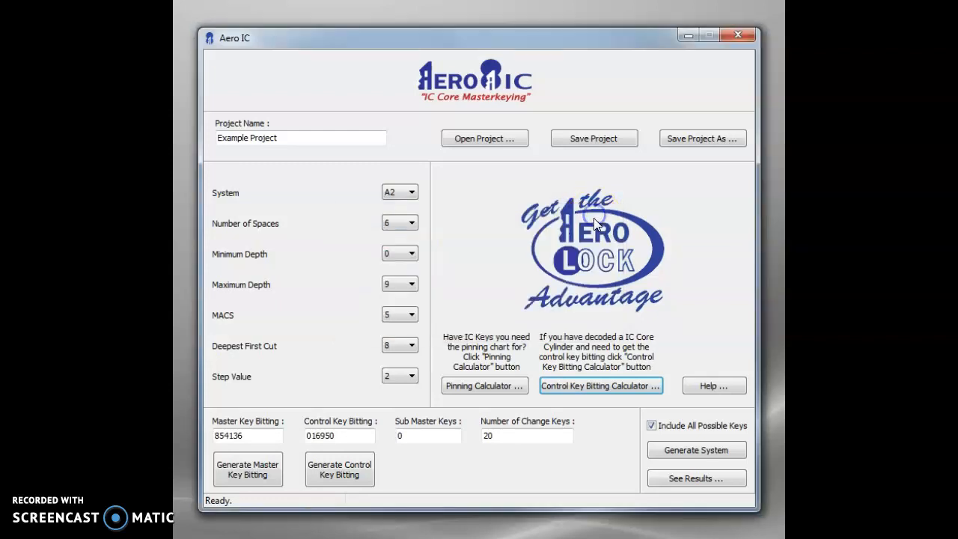